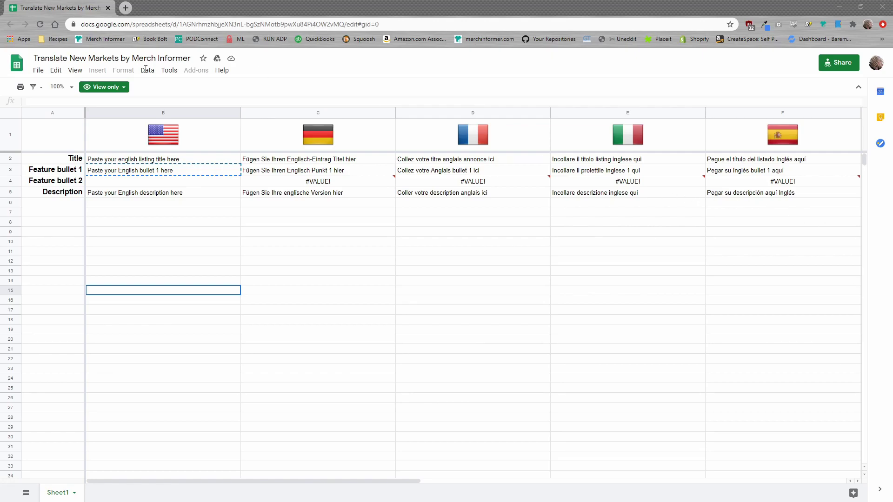
Save an editable copy named 'Copy of Translate New Markets by Merch Informer' to My Drive and open it
click(208, 245)
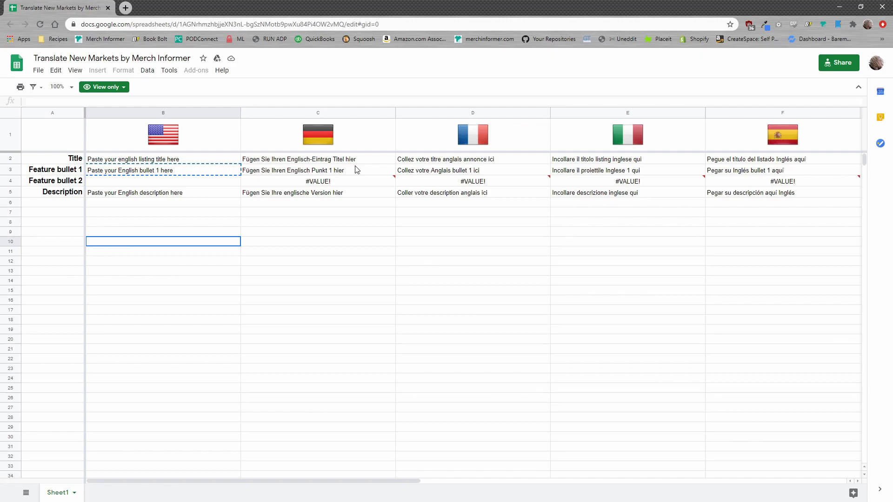
click(217, 261)
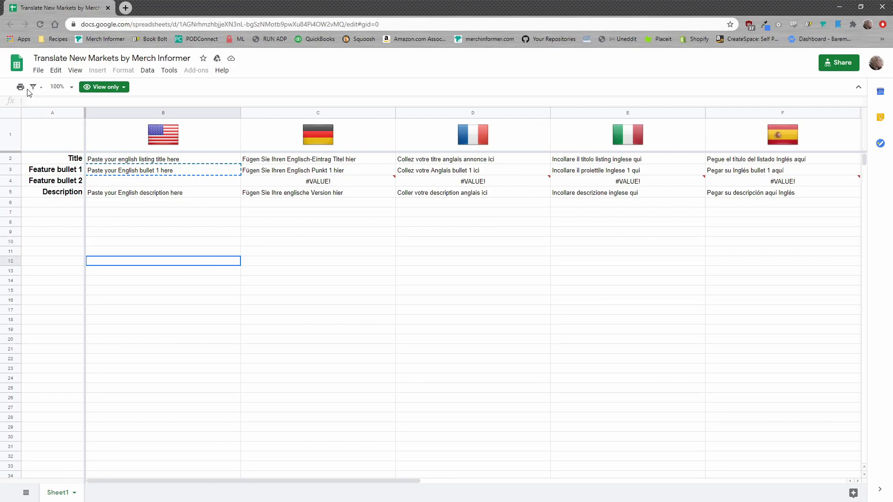
click(40, 71)
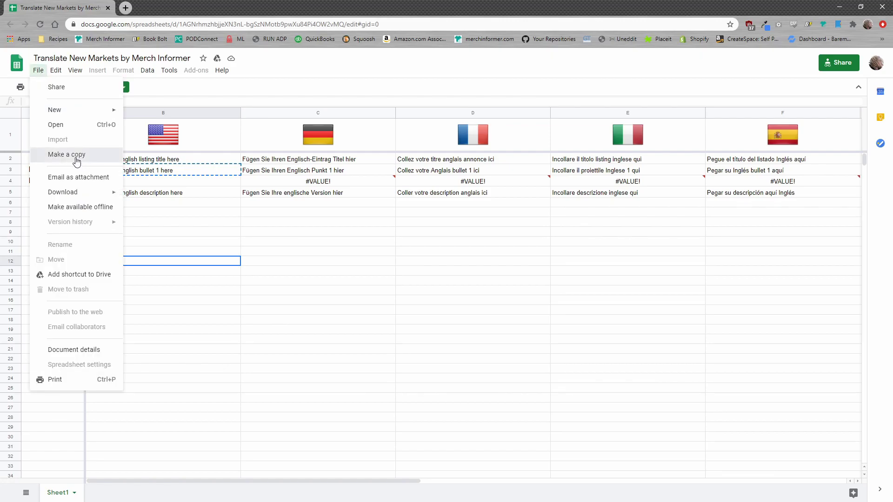
click(59, 155)
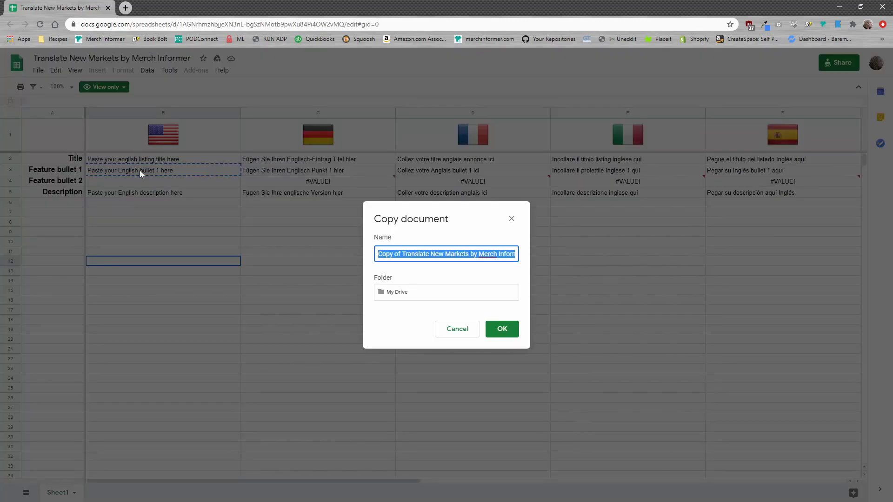
click(404, 254)
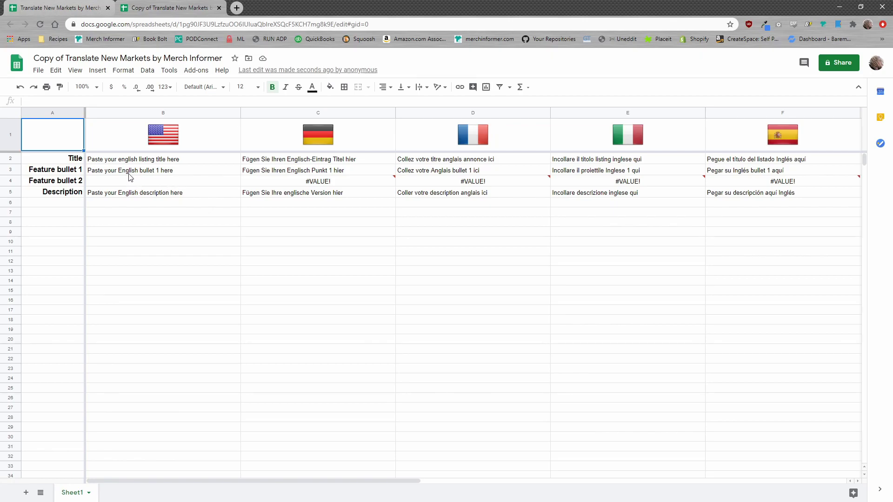
click(176, 160)
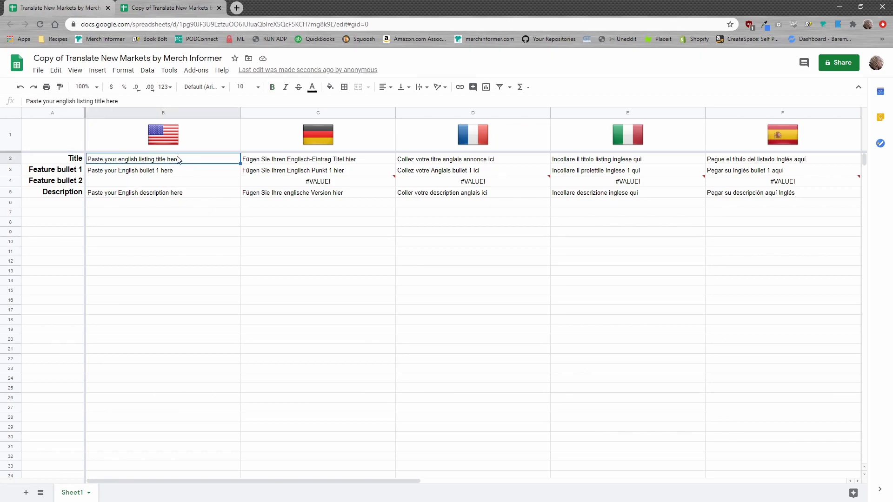
click(146, 174)
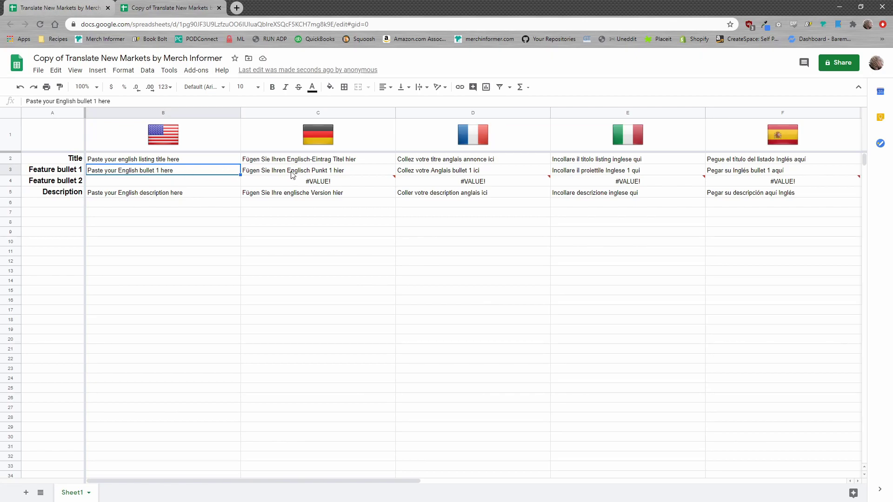
click(346, 160)
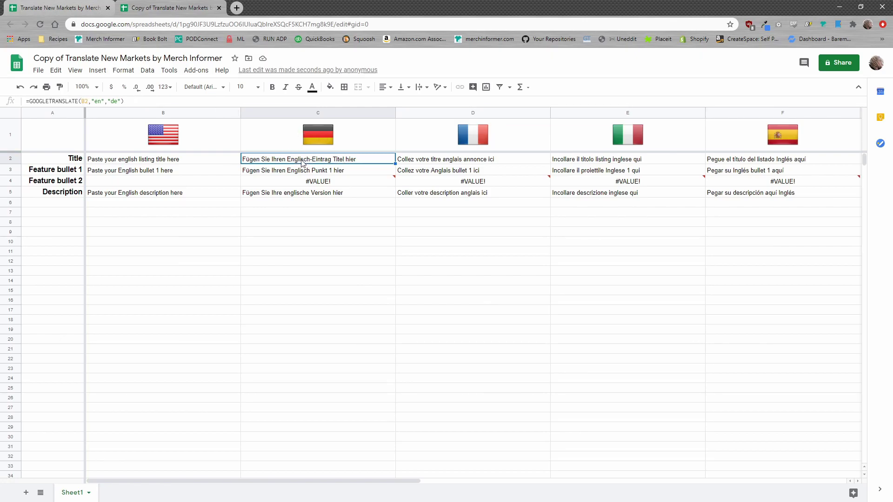
click(80, 101)
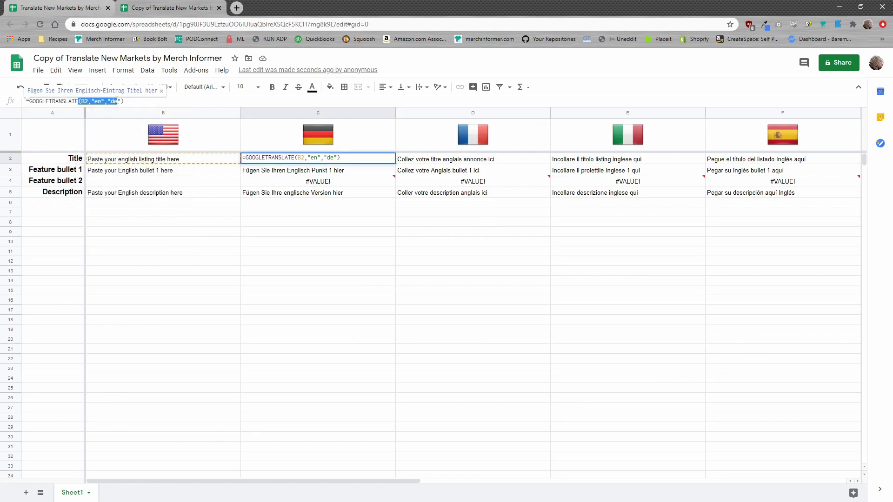
click(335, 214)
click(313, 160)
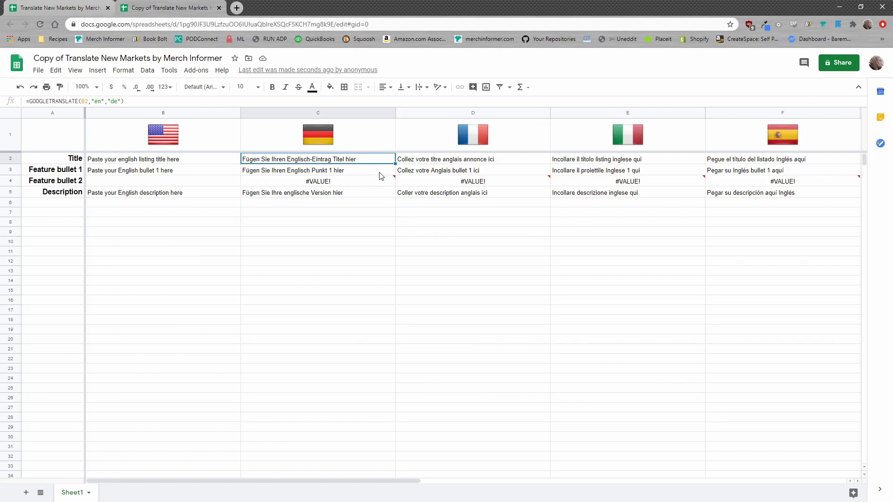
click(353, 193)
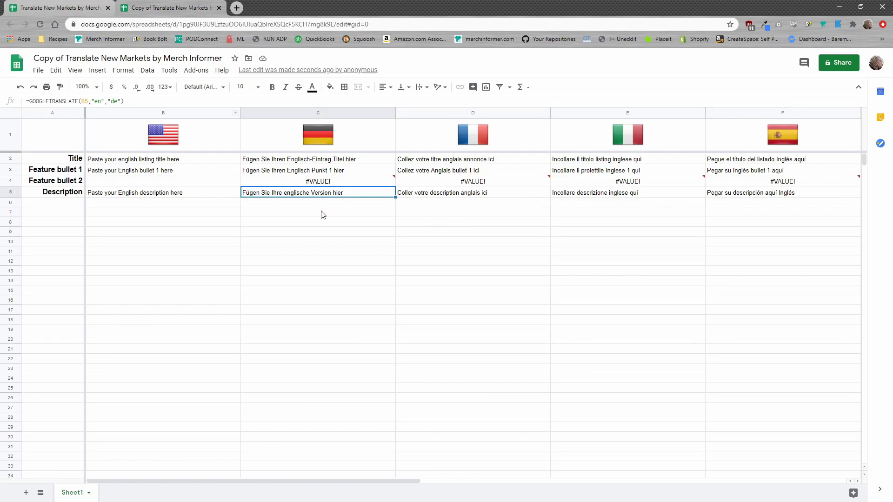
Fill the German description GOOGLETRANSLATE formula from C5 down to row 29
drag(321, 213, 329, 265)
drag(338, 311, 339, 319)
click(313, 249)
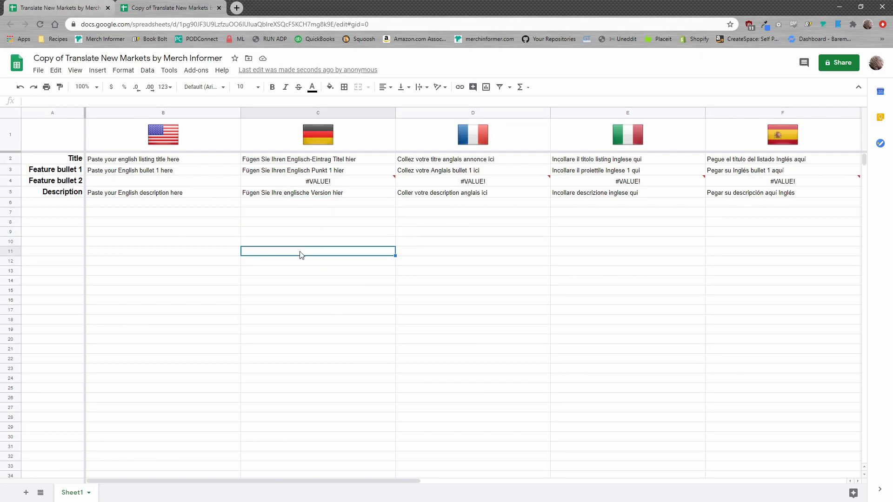
click(101, 102)
click(354, 197)
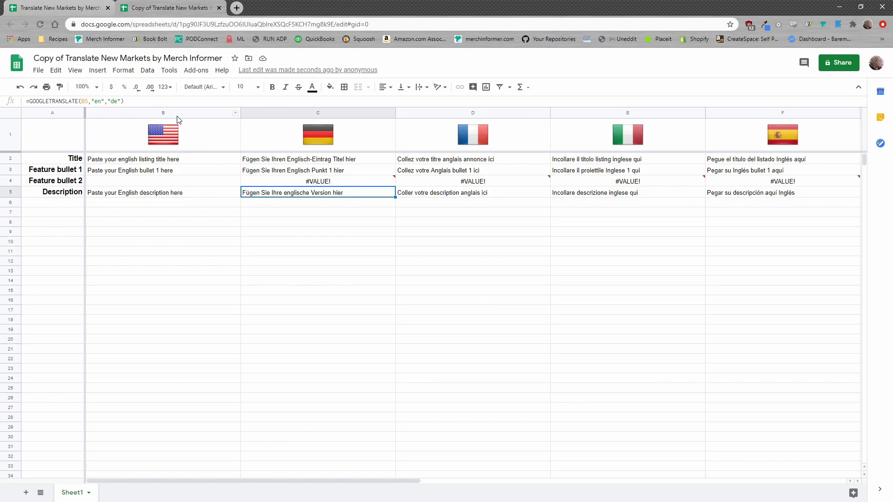
drag(395, 197, 403, 430)
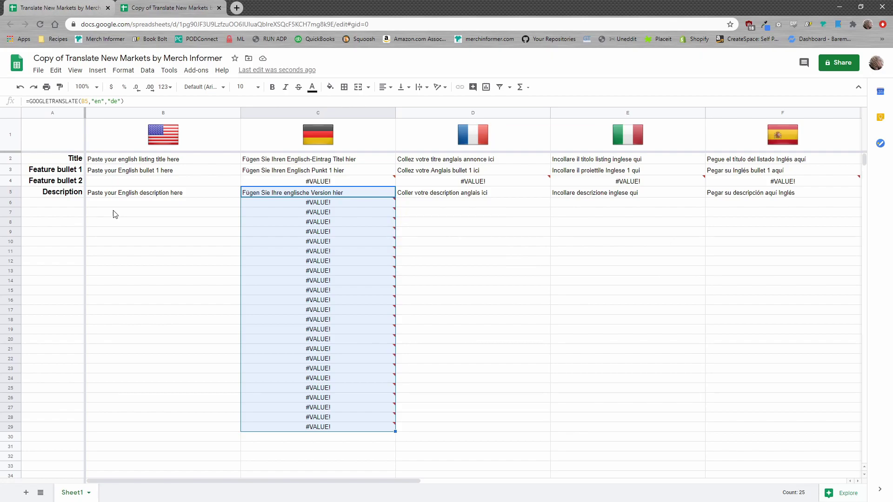
Fill the French, Italian and Spanish description formulas in D5, E5 and F5 down to row 29
click(488, 243)
click(534, 196)
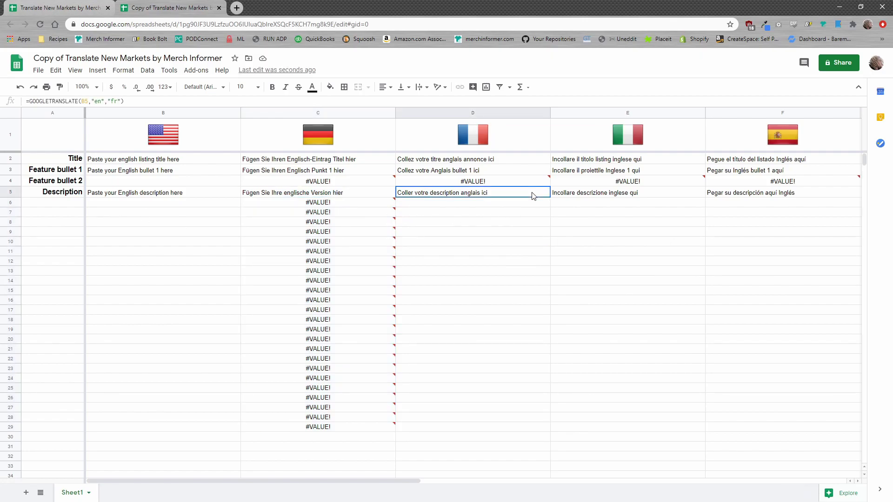
drag(550, 198, 542, 426)
click(687, 194)
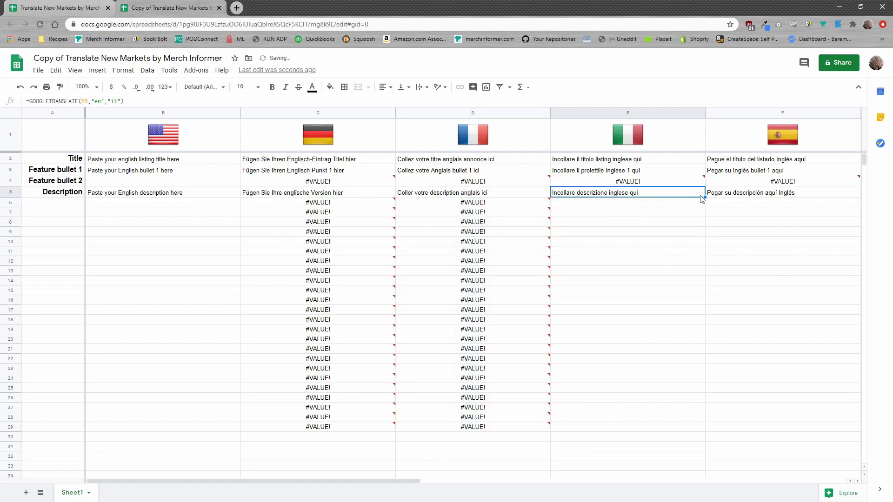
drag(705, 197, 693, 426)
click(834, 194)
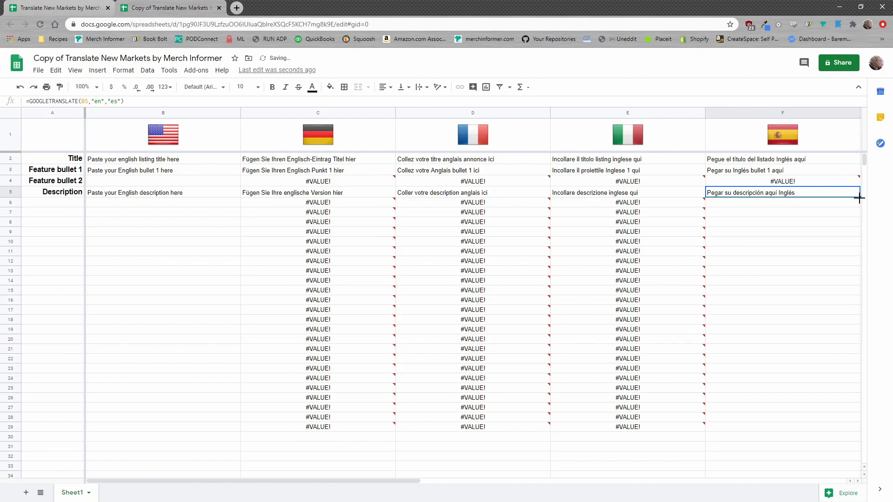
drag(859, 196, 842, 426)
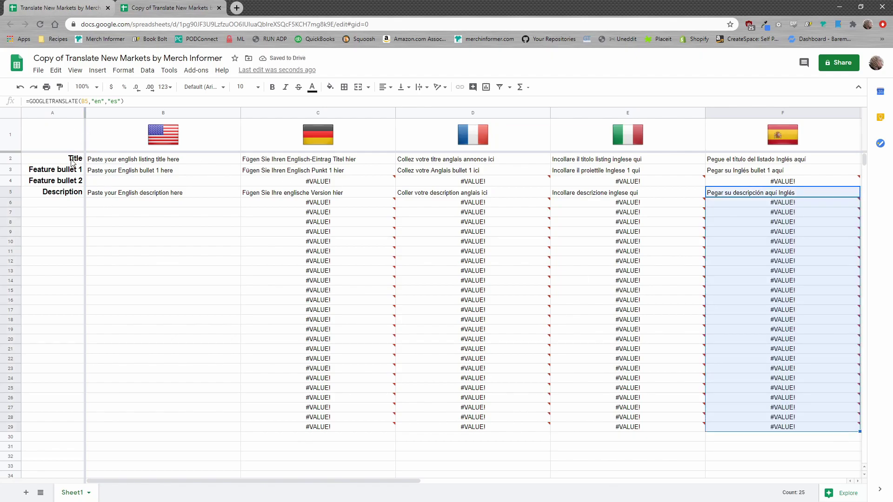
click(116, 161)
Replace the English title placeholder in B2 with 'The big brown dog'
triple_click(117, 100)
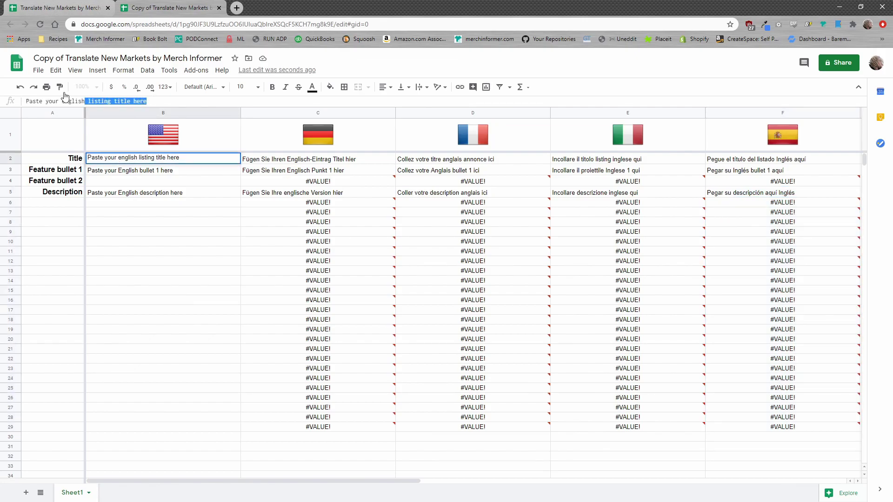
text(The bi)
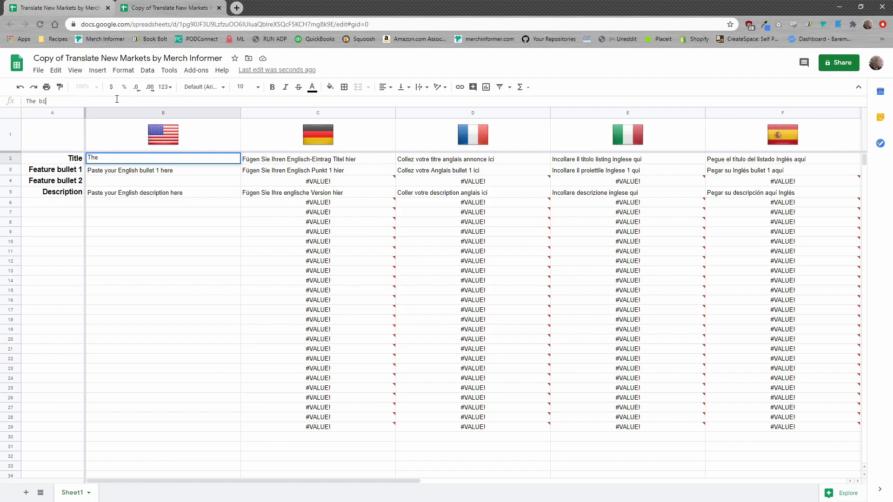
text(g brown dog)
click(198, 247)
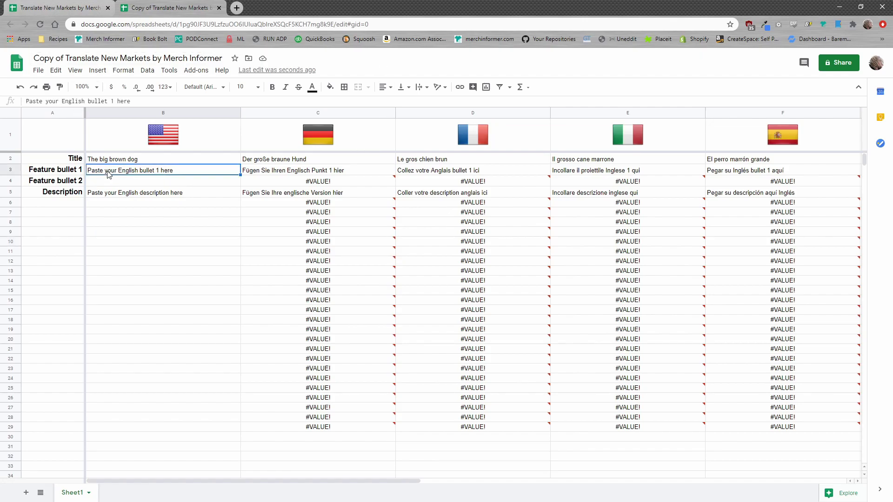
Enter the bullets 'This is my first bullet point' and 'This is my second bullet point'
text(This is my )
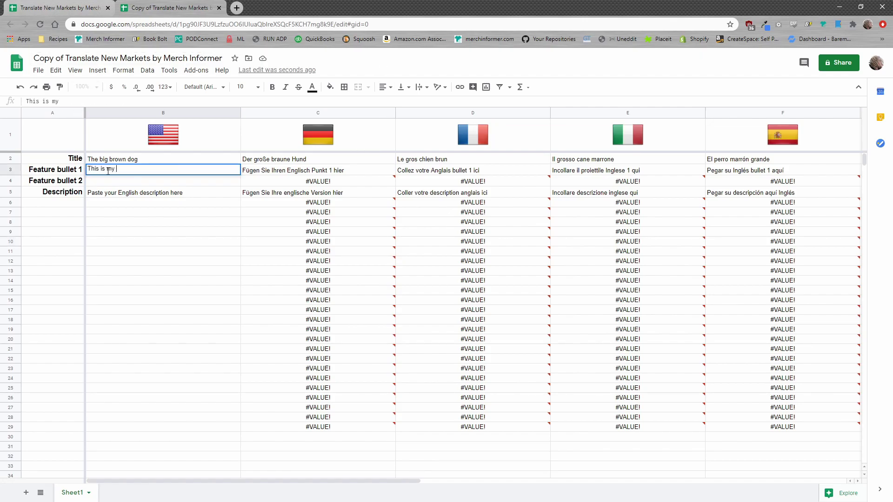
text(first bullet point)
key(Return)
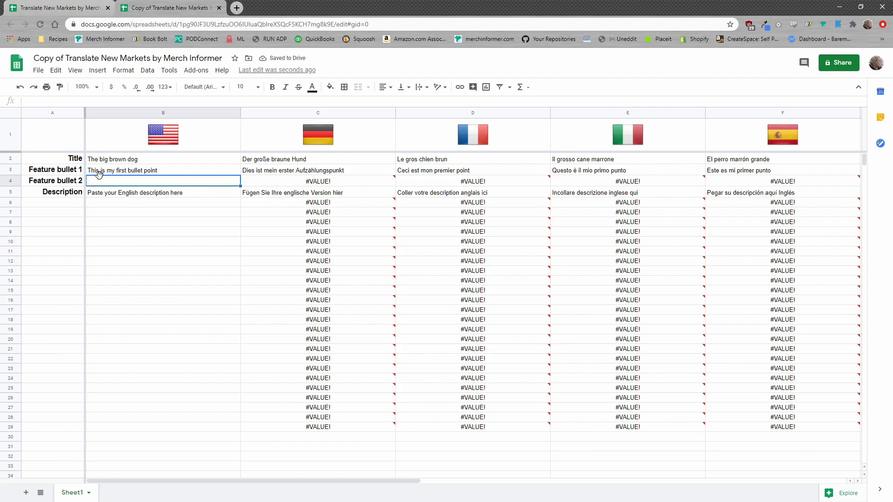
text(This is my second bullet point)
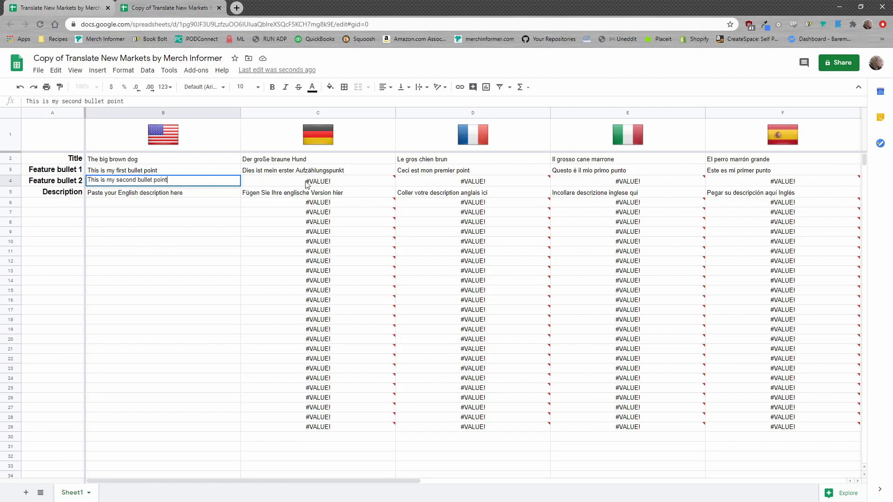
mouse_move(325, 185)
Commit the second bullet and enter keyword 'dog' in B6, translated to Hund, chien, cane, perro
click(160, 215)
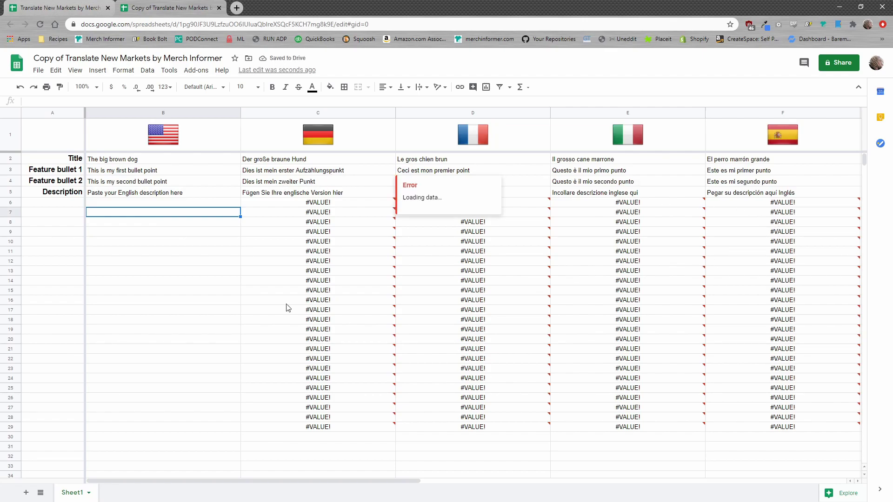
click(218, 302)
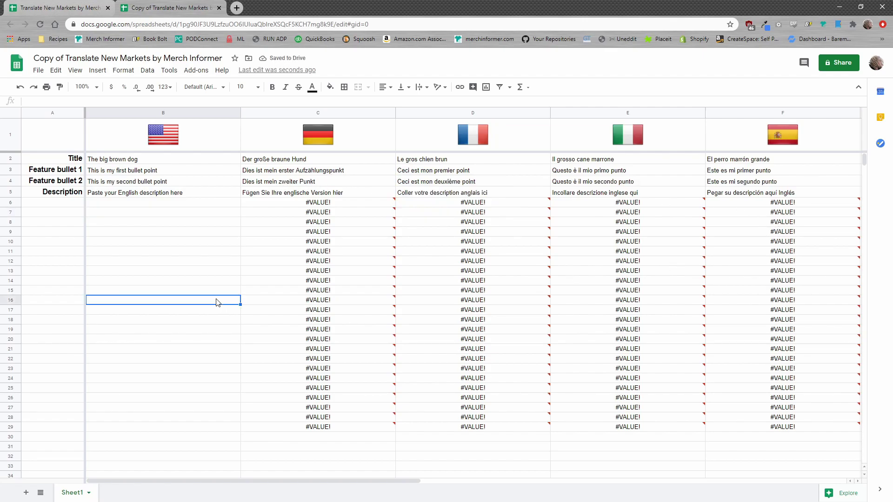
click(153, 207)
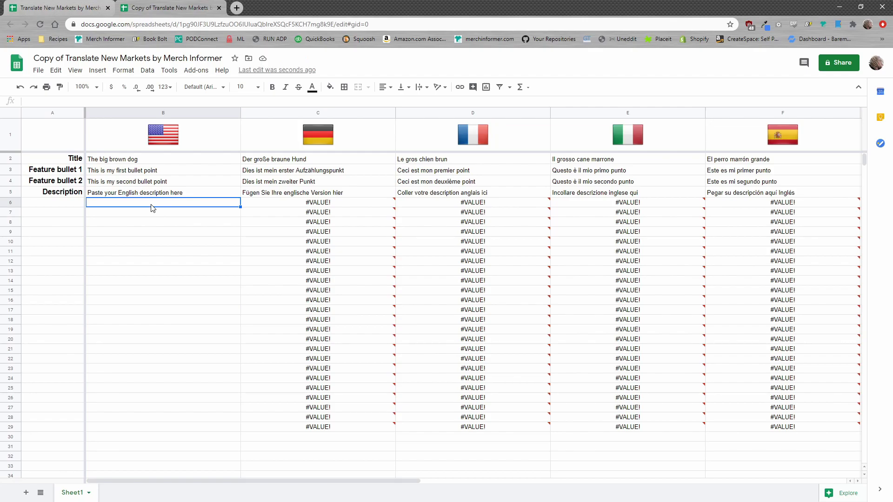
text(dog)
drag(198, 241, 199, 252)
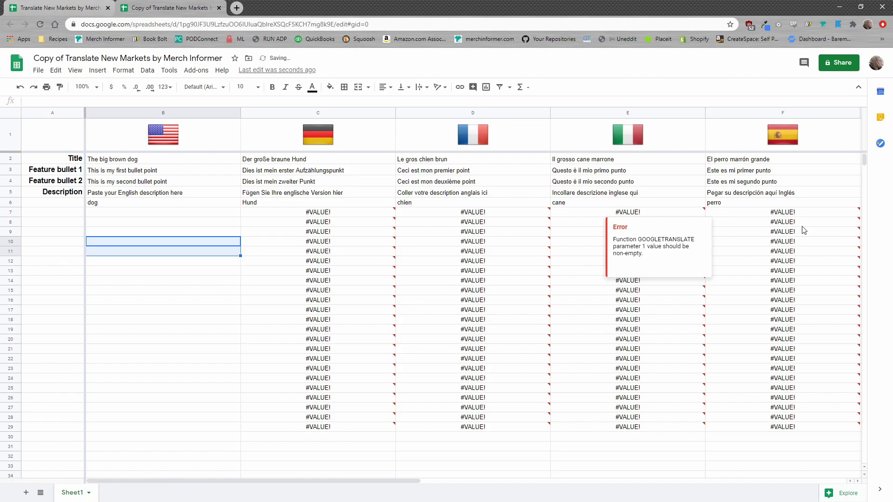
click(161, 291)
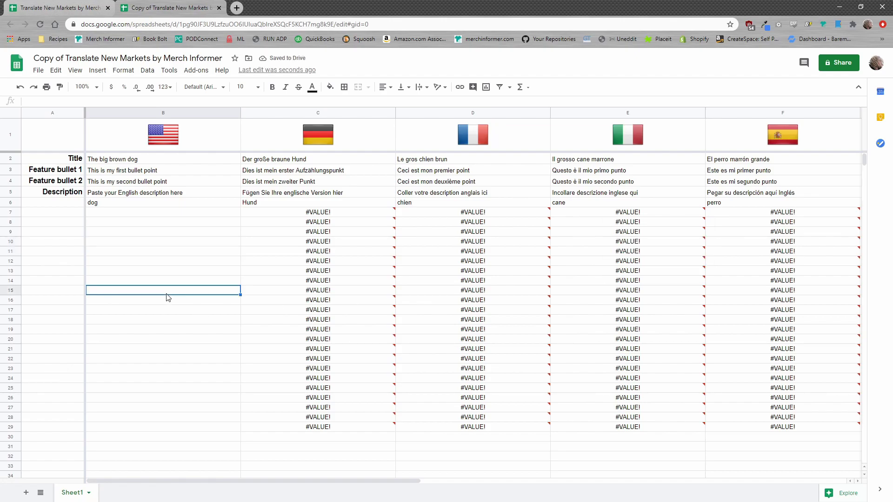
Point out the Title, Feature bullet 1 and Description row labels
click(80, 161)
click(77, 173)
click(77, 195)
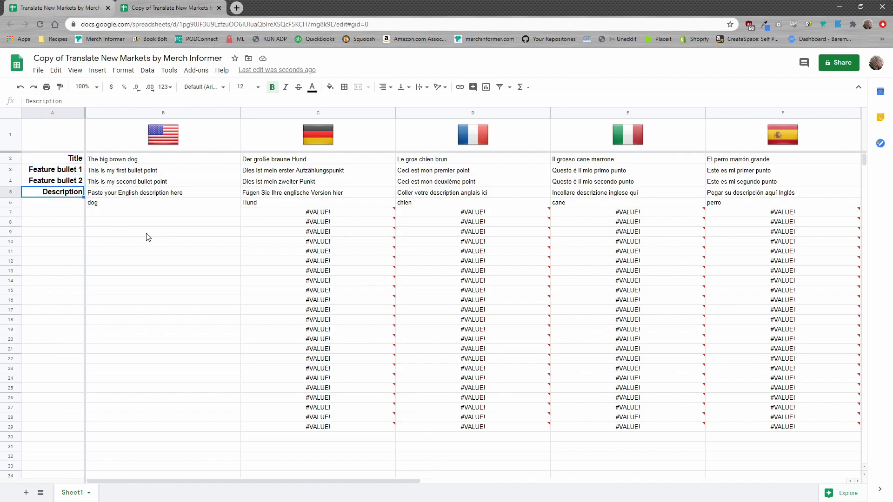
click(104, 163)
click(109, 172)
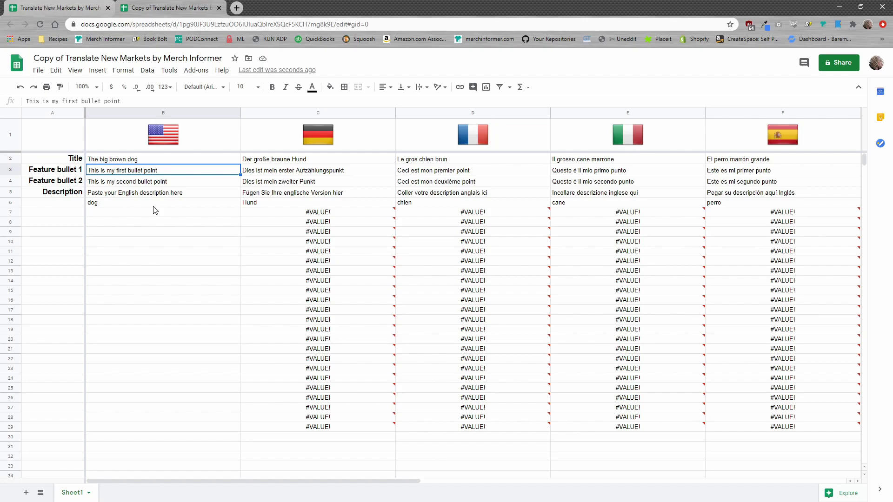
click(149, 164)
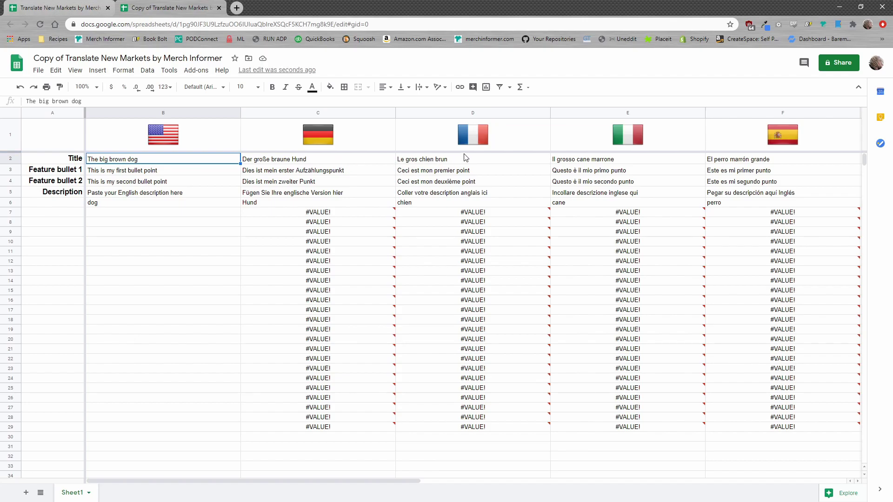
click(755, 160)
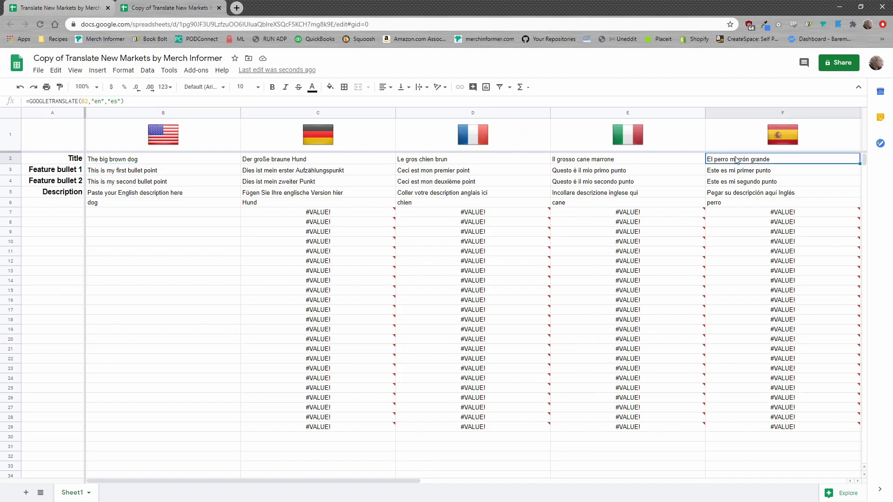
click(605, 159)
click(457, 162)
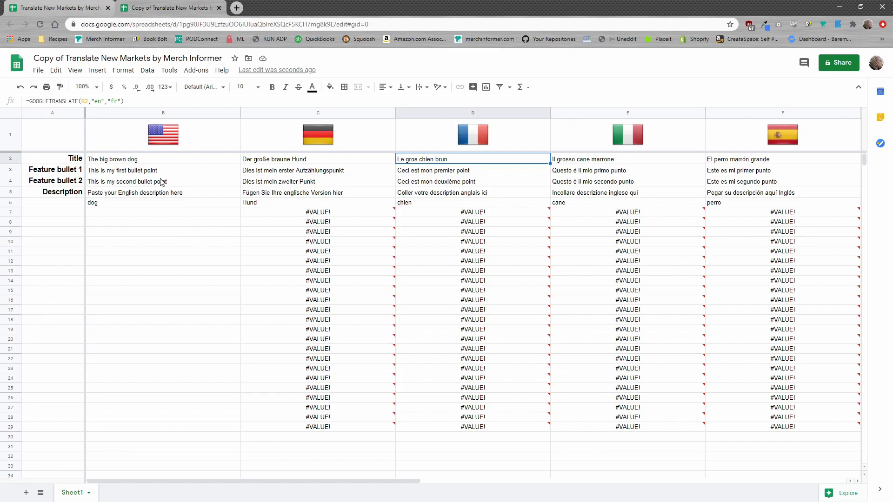
click(64, 7)
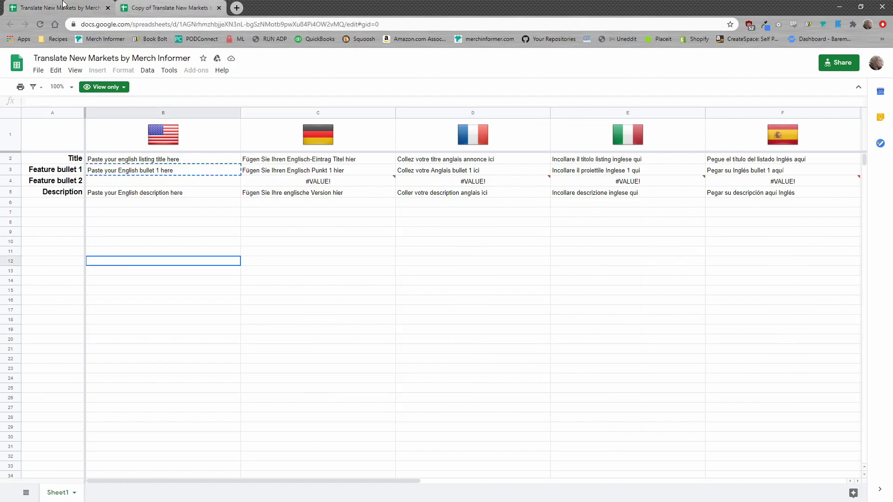
click(195, 218)
click(38, 70)
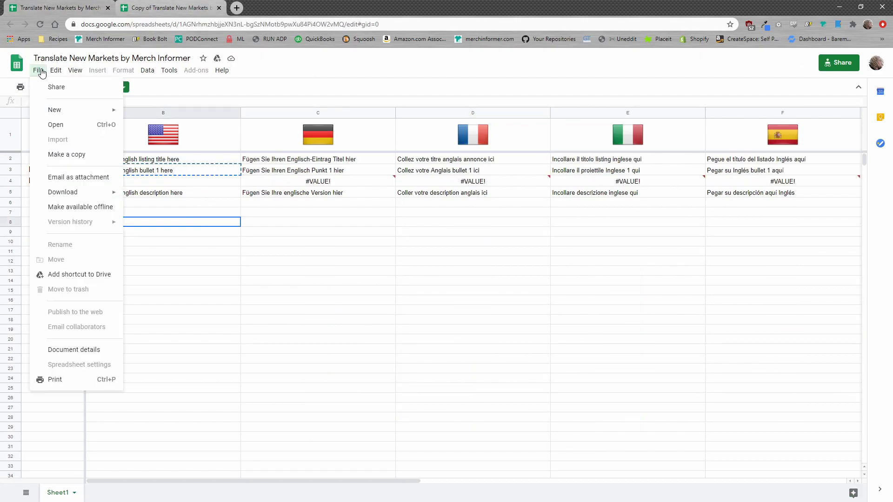
click(322, 252)
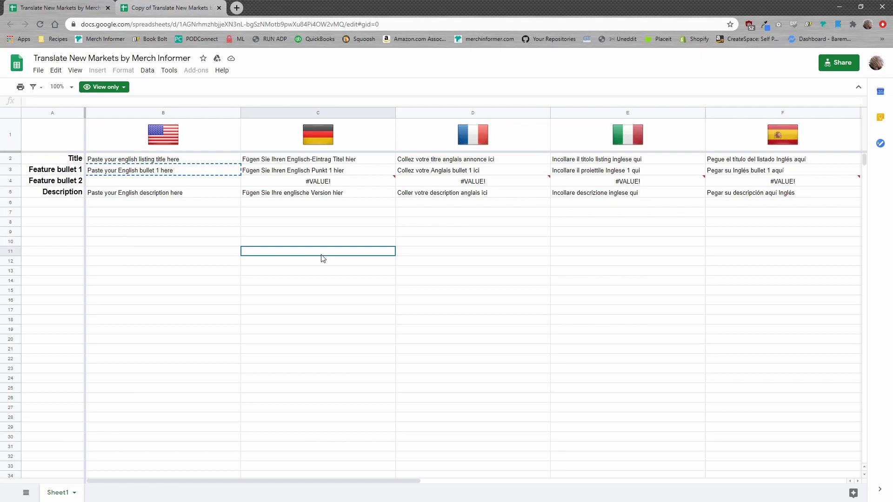
click(162, 6)
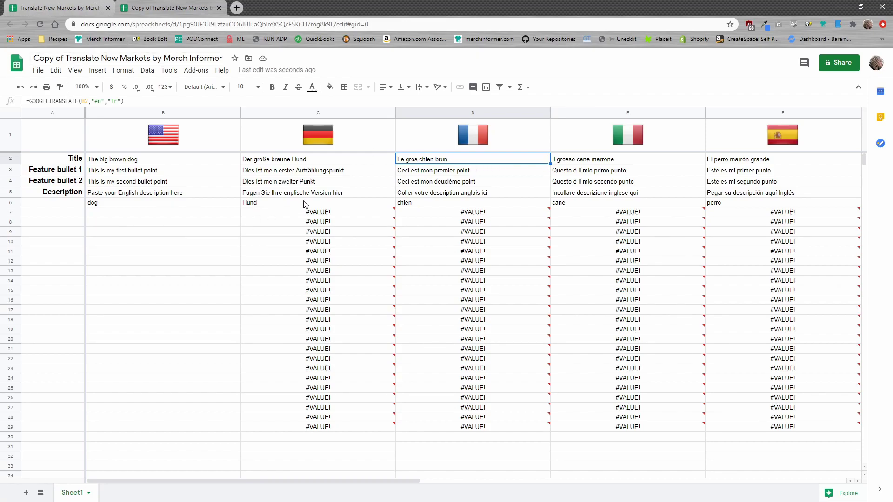
click(318, 194)
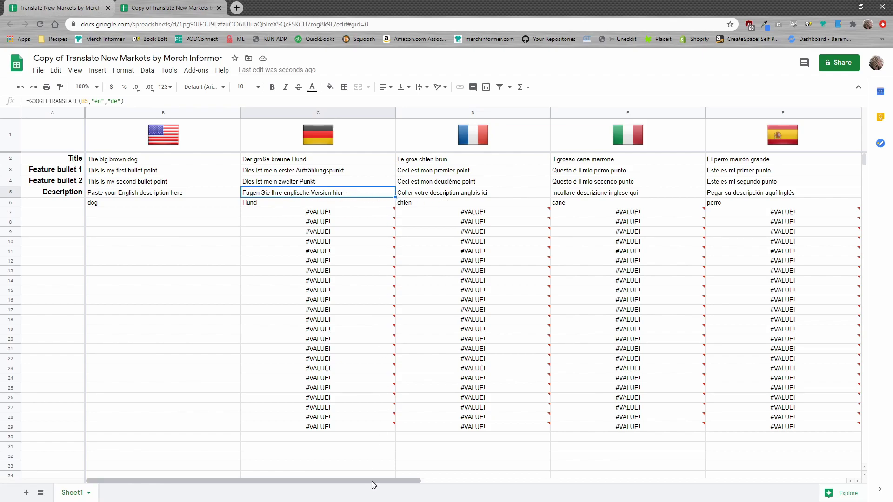
scroll(382, 396, down, 7)
scroll(334, 336, up, 7)
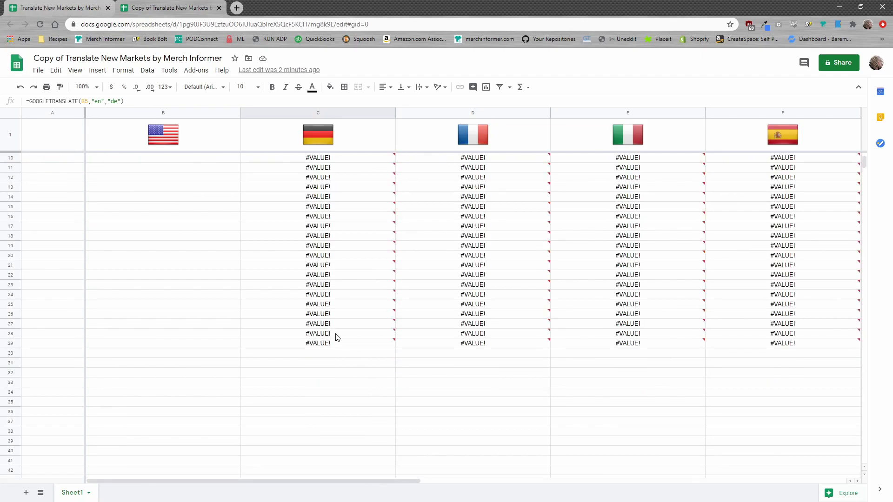
mouse_move(318, 217)
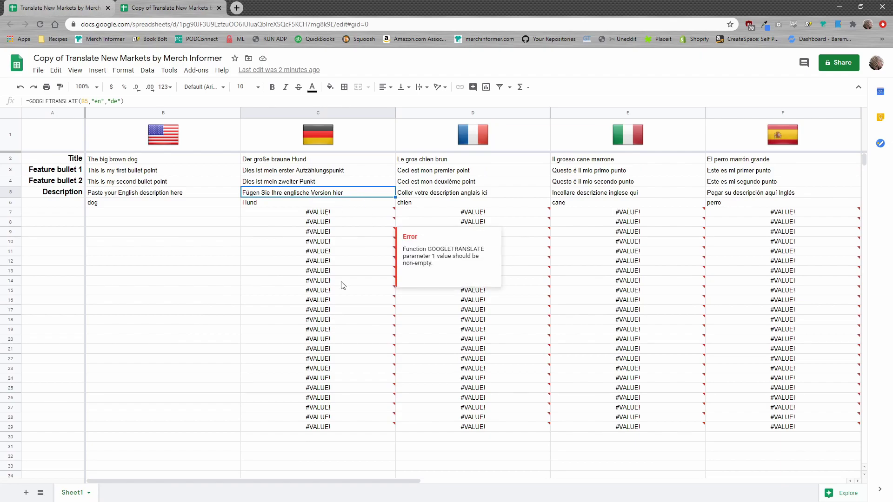
scroll(354, 328, down, 15)
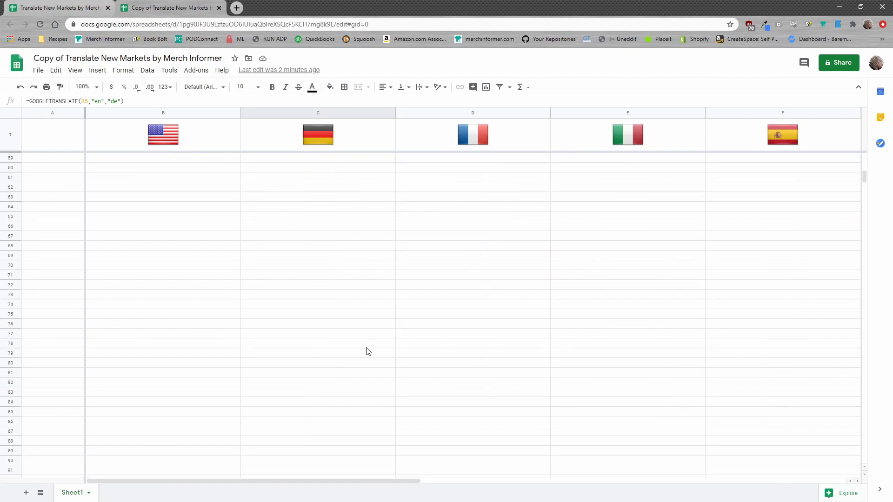
scroll(367, 216, up, 15)
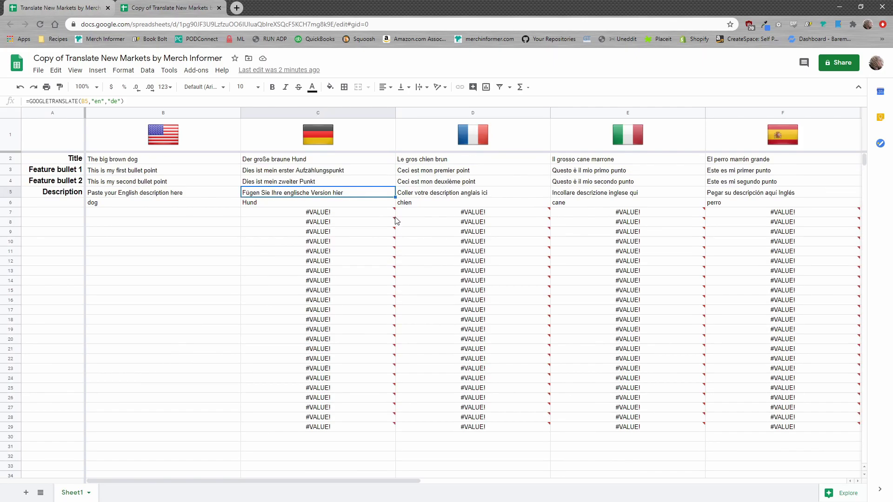
click(445, 196)
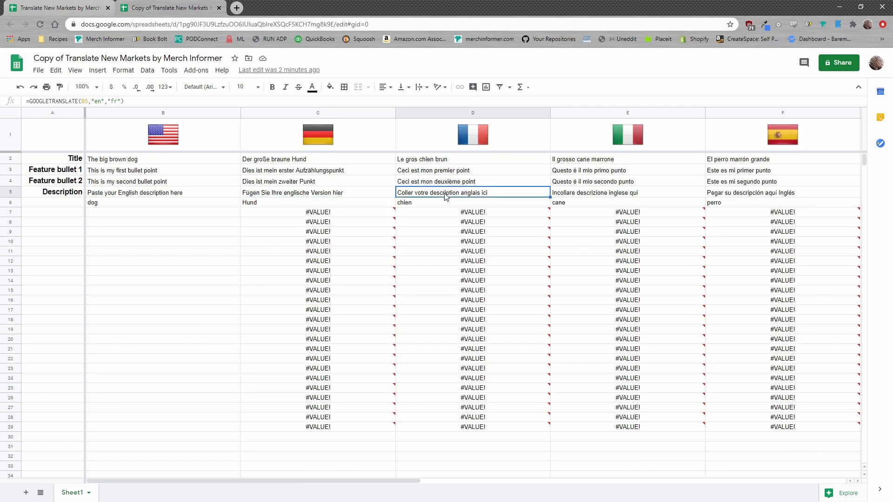